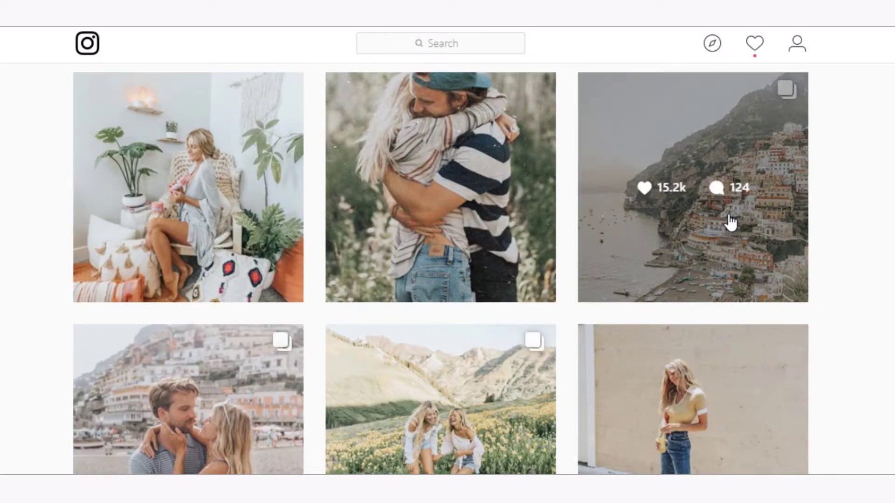
Open the Positano coastline post from the Instagram profile grid
left_click(730, 223)
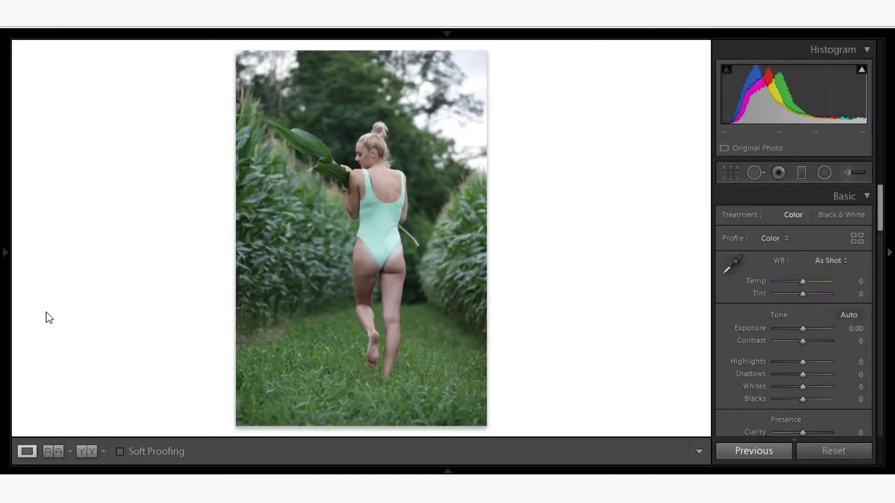
Set Contrast to -21 and Highlights to -83 in the Basic panel
left_click(860, 341)
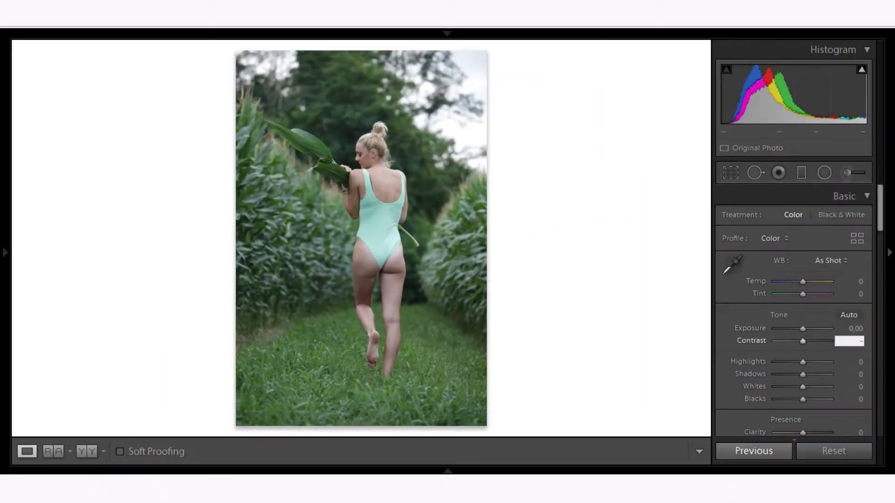
type("1")
key("Return")
left_click_drag(879, 218, 879, 236)
left_click(860, 252)
type("-83")
key("Return")
Set Shadows to +100, Whites to -100 and Blacks to +67
left_click(855, 265)
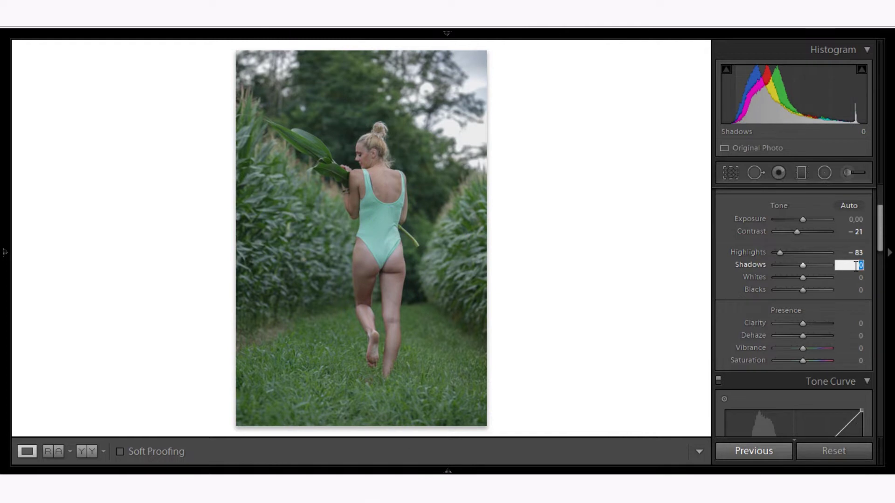
type("100")
left_click(859, 278)
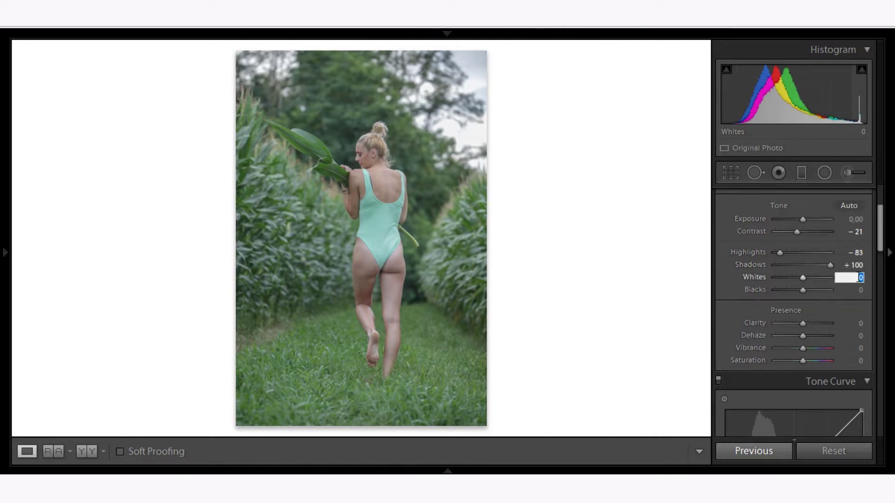
type("-100")
key("Return")
left_click(859, 290)
type("6")
key("Return")
type("67")
key("Return")
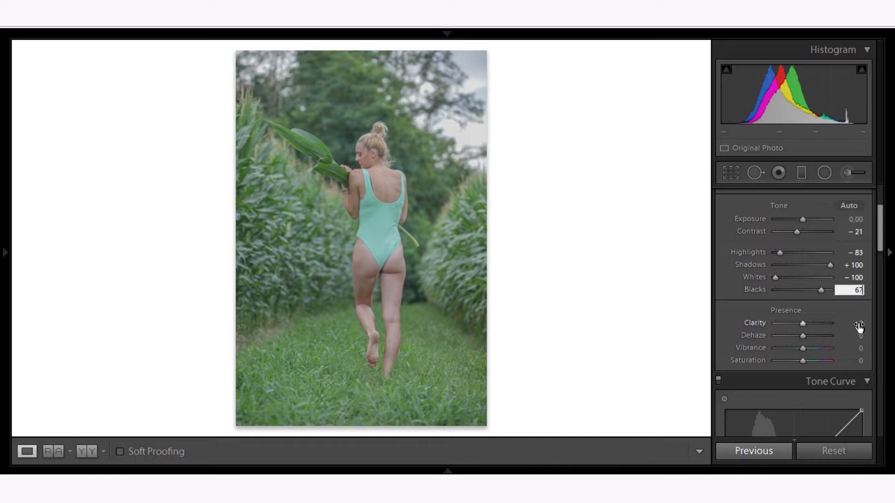
Set Clarity +17, Vibrance -19 and Saturation -30, leaving Dehaze at 0
left_click(858, 323)
key("BackSpace")
type("17")
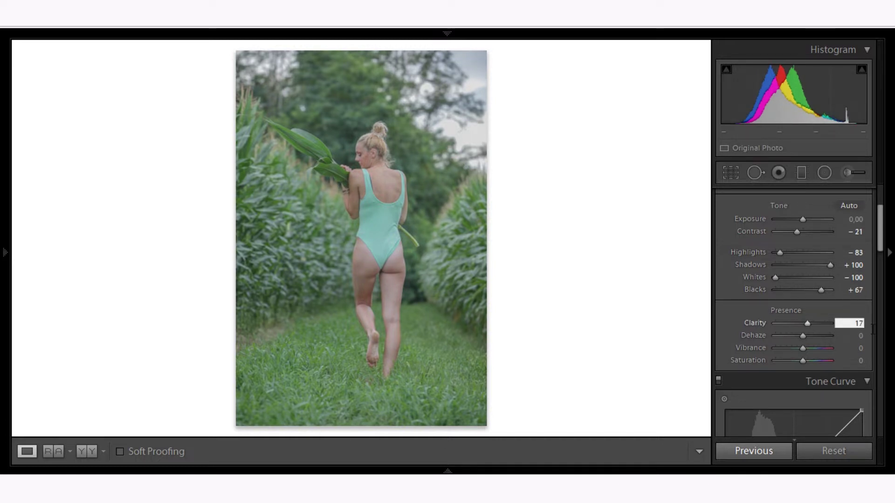
left_click(857, 336)
left_click(857, 348)
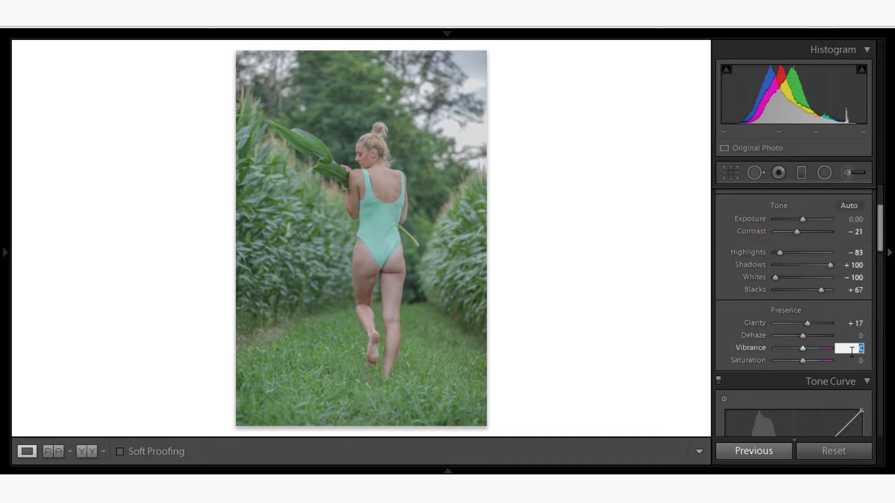
type("-17")
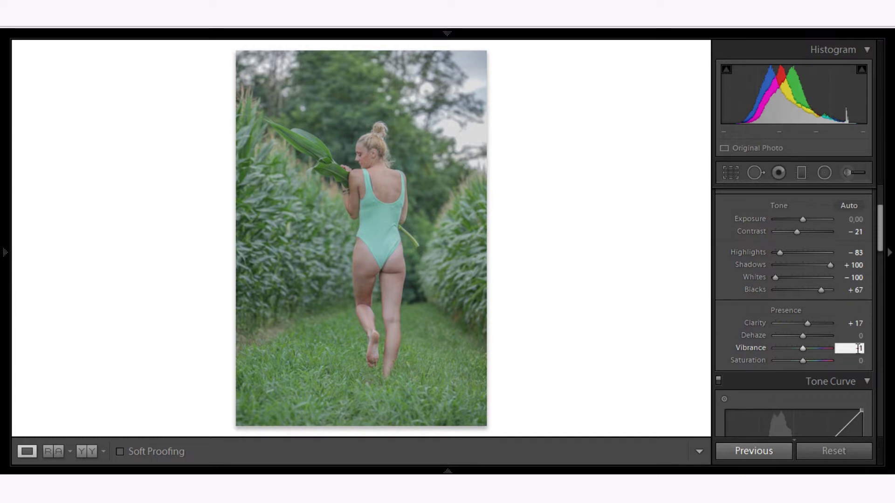
key("BackSpace")
type("5")
left_click(857, 361)
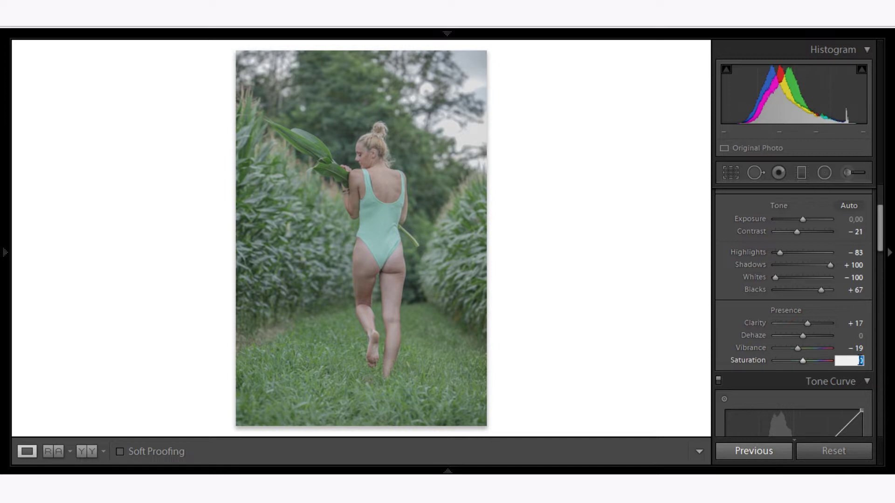
type("-30")
left_click_drag(880, 229, 880, 260)
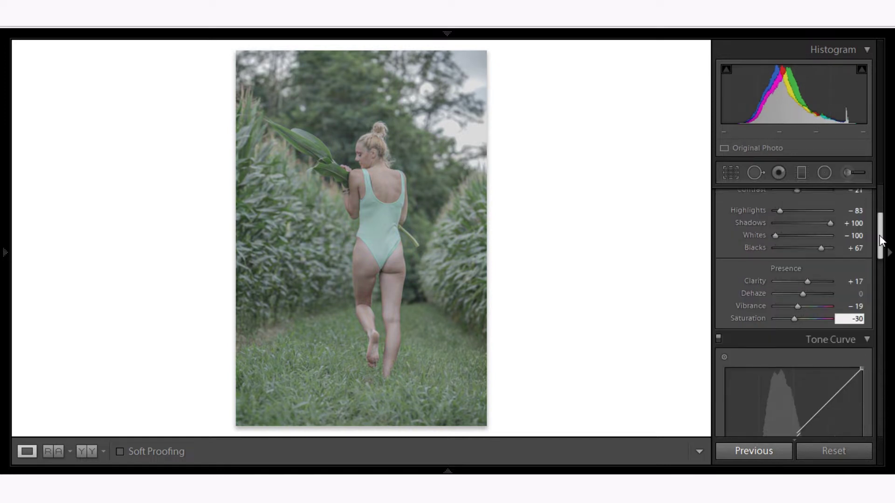
Lift the tone curve's black point, raise midtones to 57.6/68.6%, and cap whites at 90.6%
left_click_drag(725, 373, 769, 325)
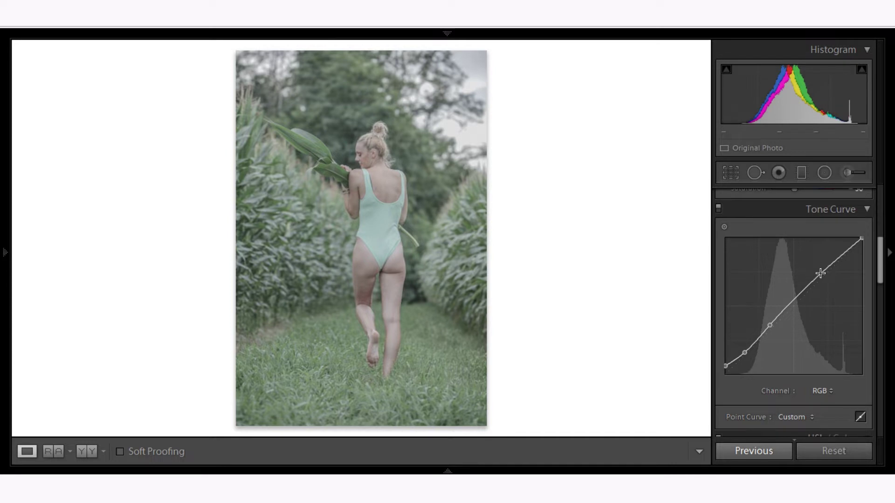
left_click_drag(803, 293, 804, 280)
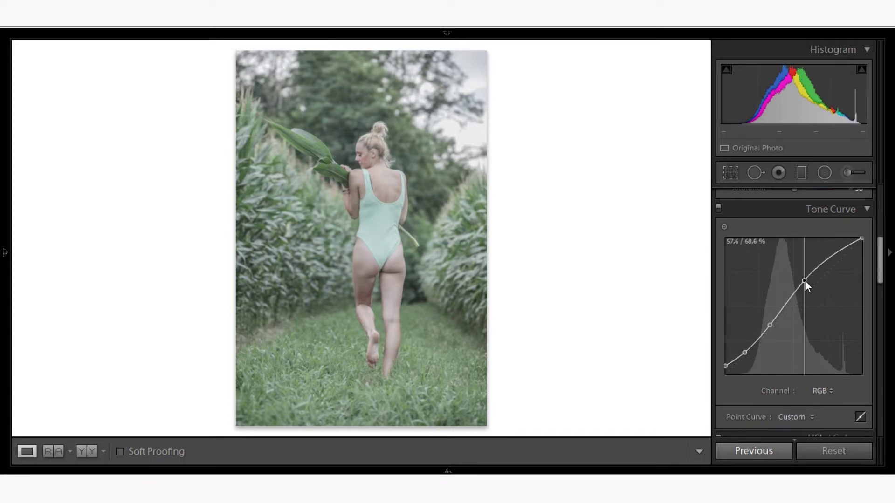
left_click_drag(862, 240, 870, 250)
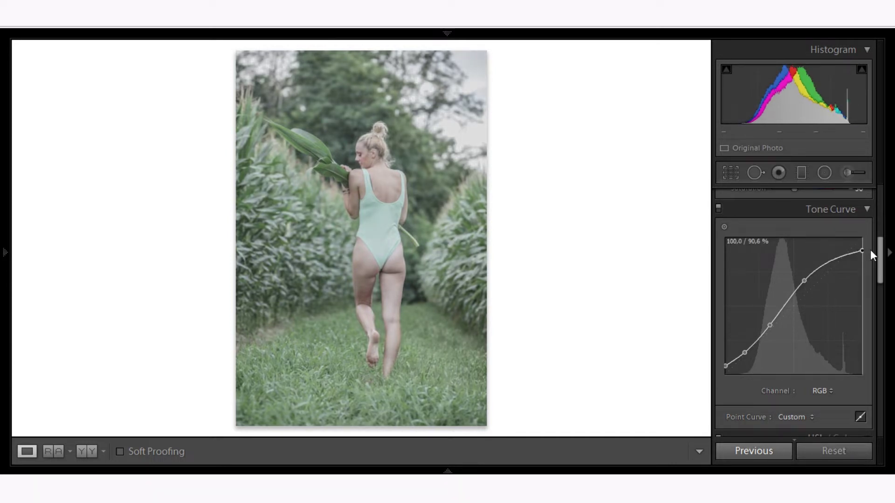
left_click_drag(879, 250, 880, 289)
left_click(859, 248)
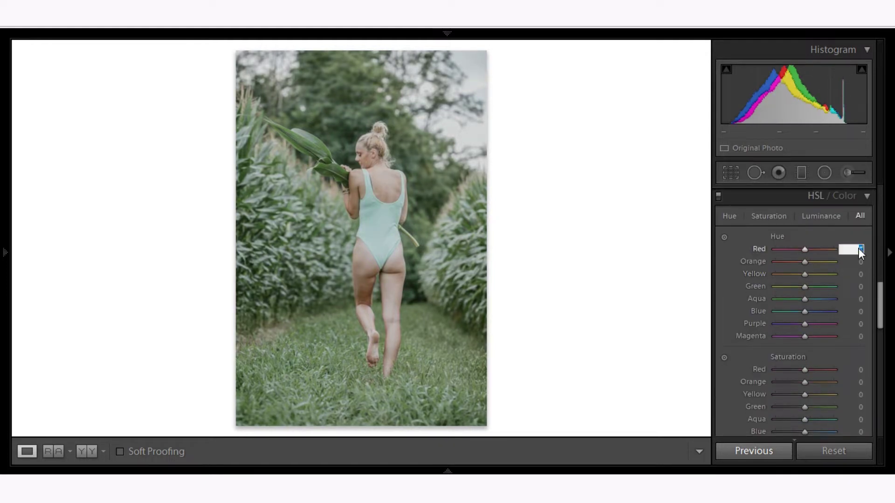
Set HSL hue to Red -11, Orange +7 and Green -20
type("-11")
key("Tab")
type("7")
key("Tab")
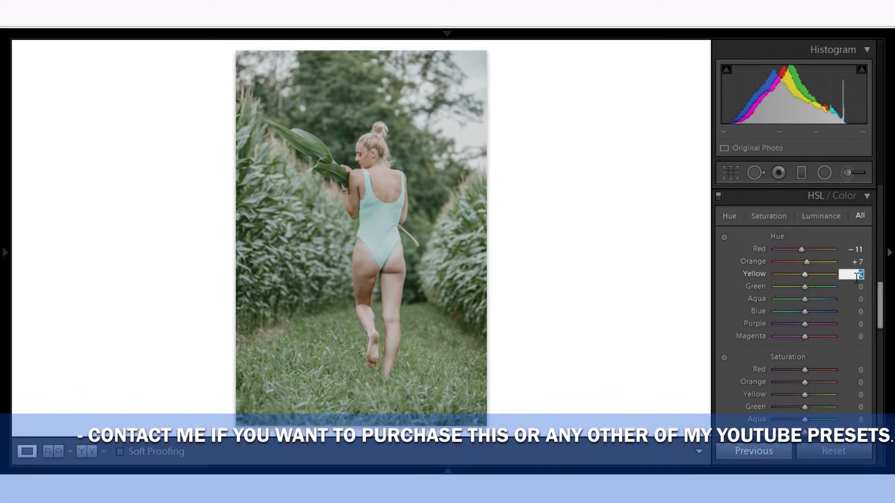
left_click(860, 287)
type("-20")
Raise saturation to Red +36, Orange +25 and Yellow +13
left_click(858, 370)
type("36")
key("Return")
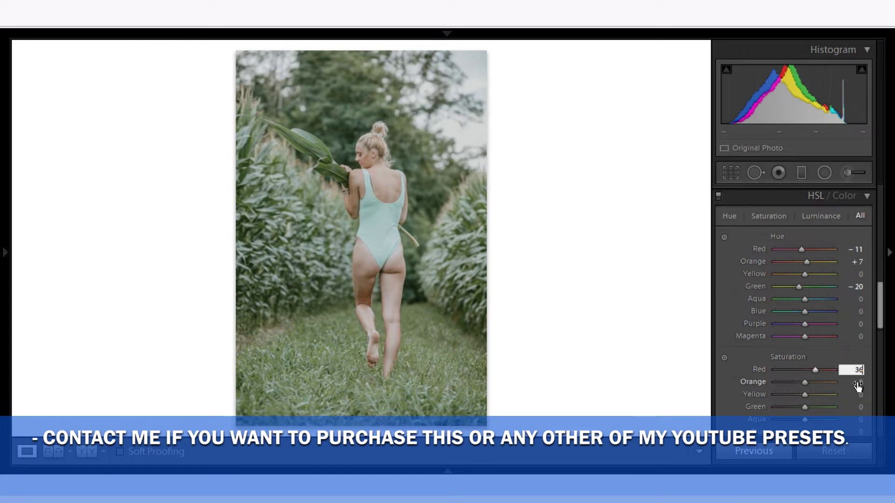
scroll(862, 307, "down", 3)
left_click(861, 312)
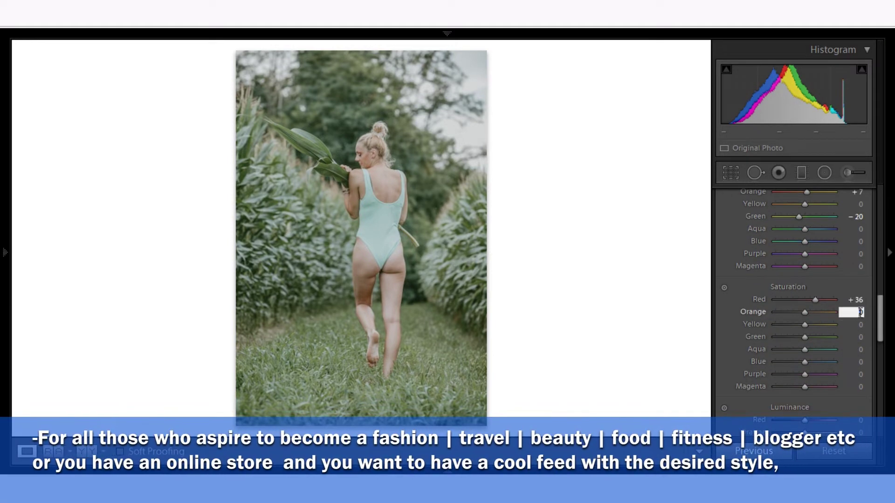
type("20")
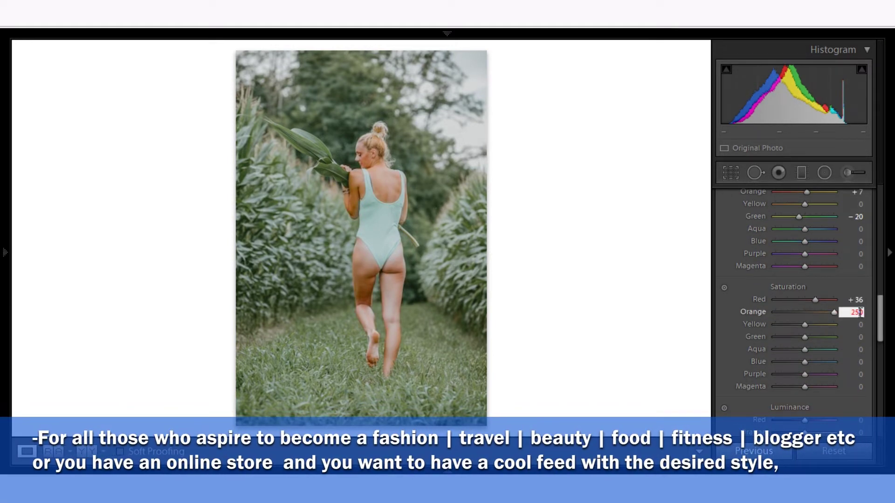
type("5")
scroll(862, 308, "down", 2)
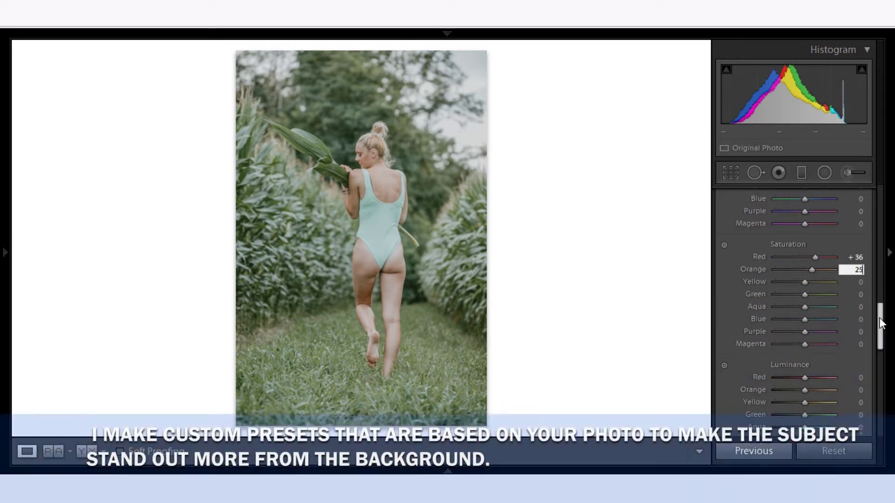
left_click(855, 275)
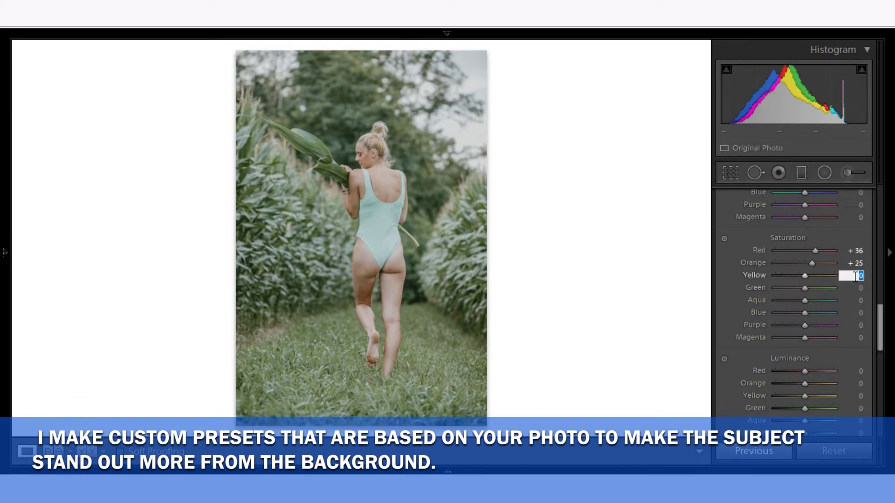
type("13")
key("Return")
Desaturate Green to -60, Aqua to -31 and Blue to -71
left_click(860, 287)
type("- ")
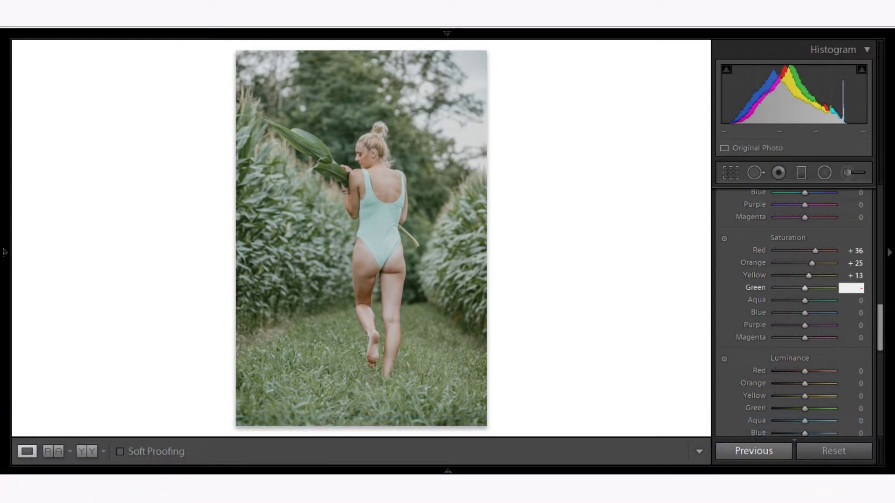
type("60")
left_click(860, 300)
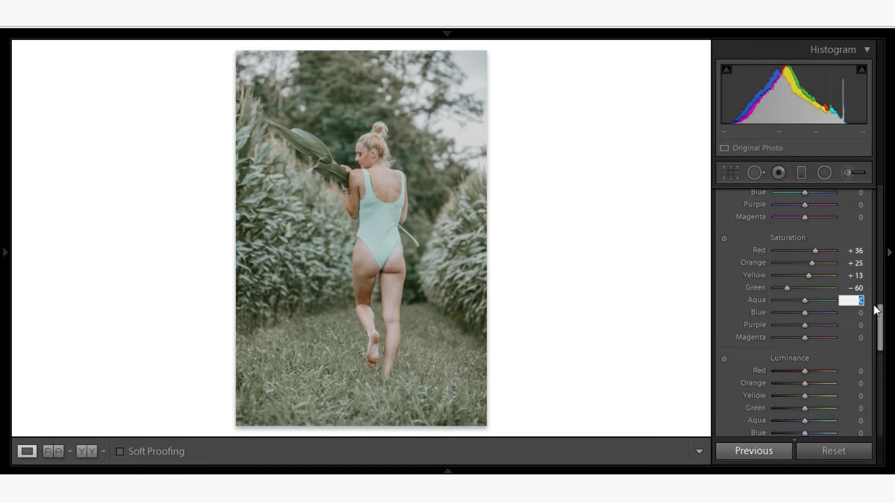
type("- 31")
left_click(854, 313)
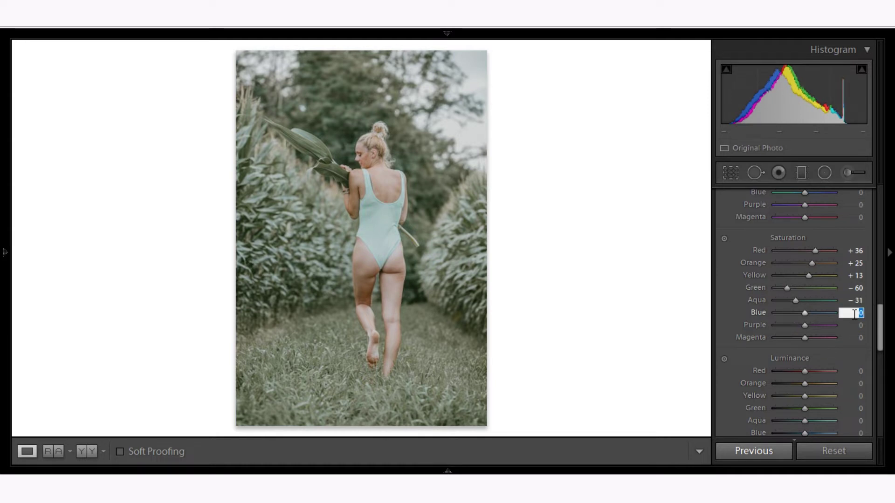
type("-71")
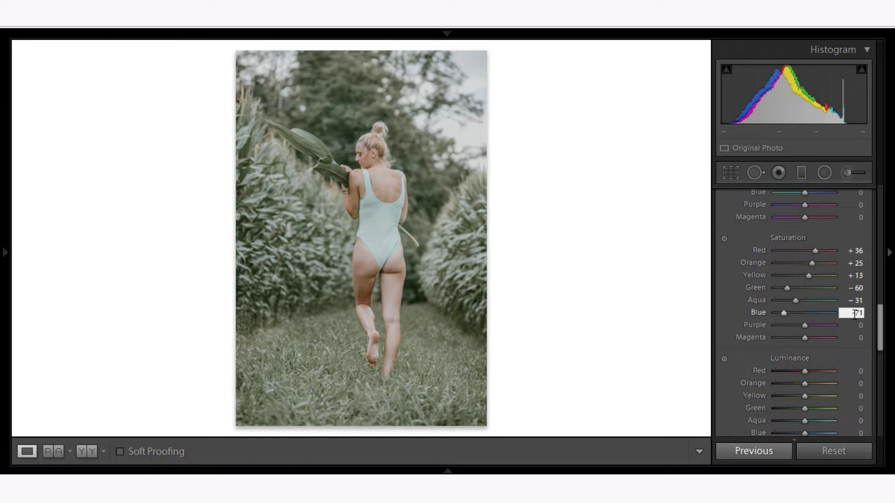
left_click(860, 324)
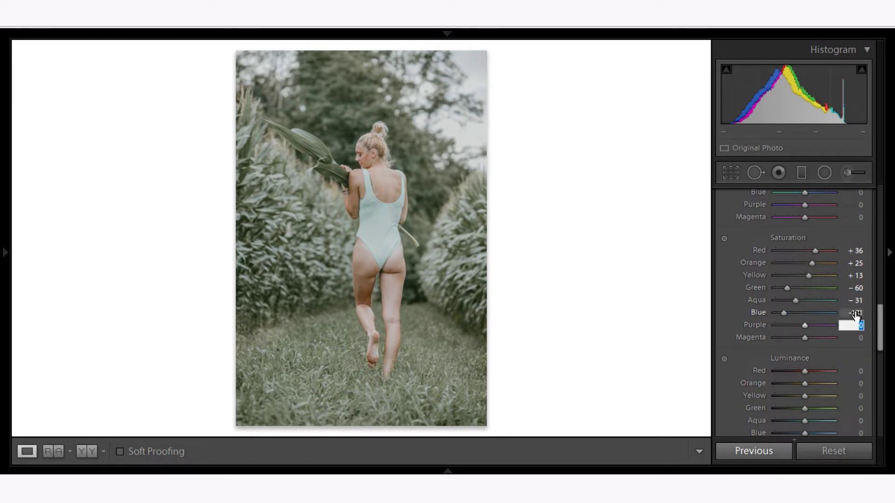
scroll(881, 343, "down", 3)
Set HSL luminance to Red -29, Orange -25 and Yellow +50
scroll(879, 350, "down", 2)
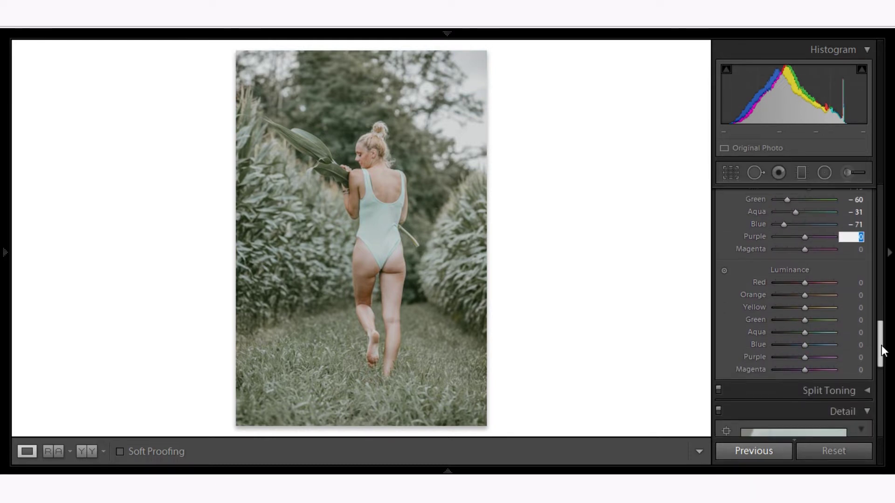
left_click(857, 283)
type("-29")
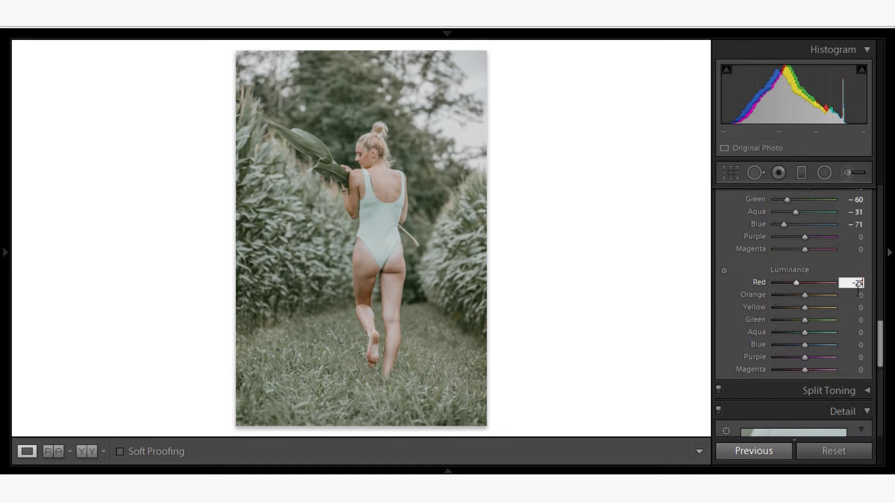
left_click(860, 295)
type("-25")
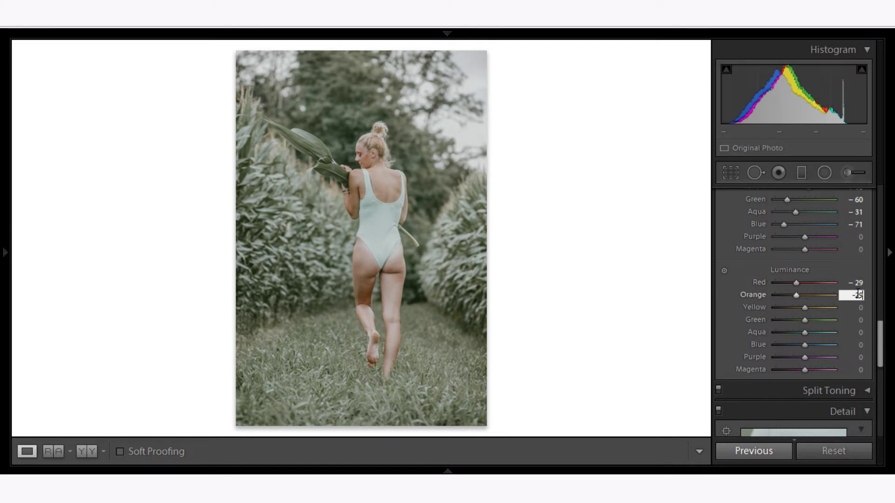
left_click(859, 308)
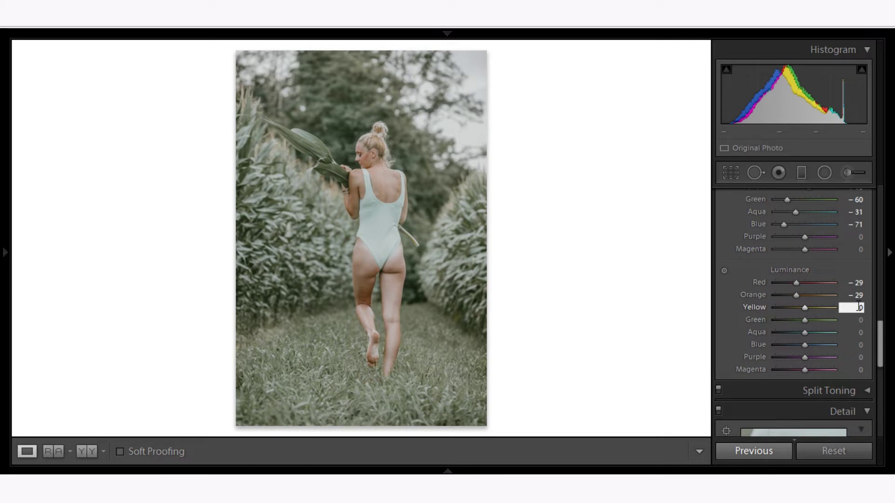
type("100")
key("Return")
type("50")
left_click(860, 320)
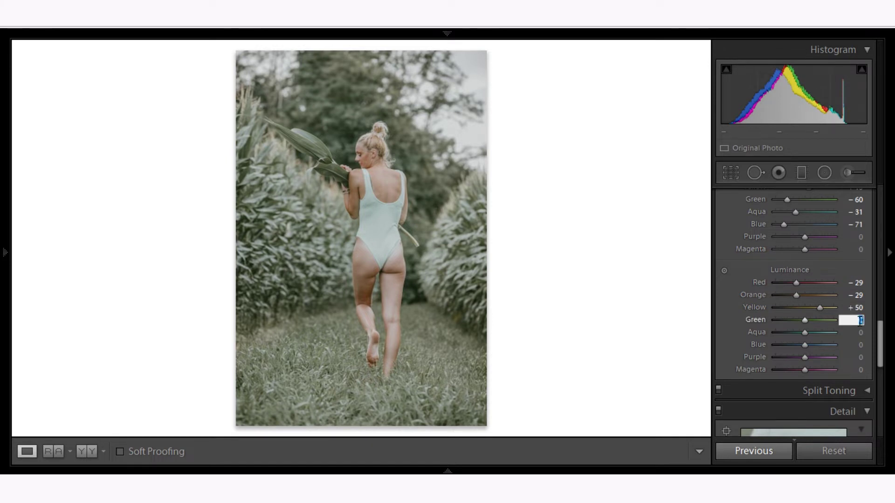
Set luminance to Green -16, Aqua -20 and Blue +20
type("-16")
key("Tab")
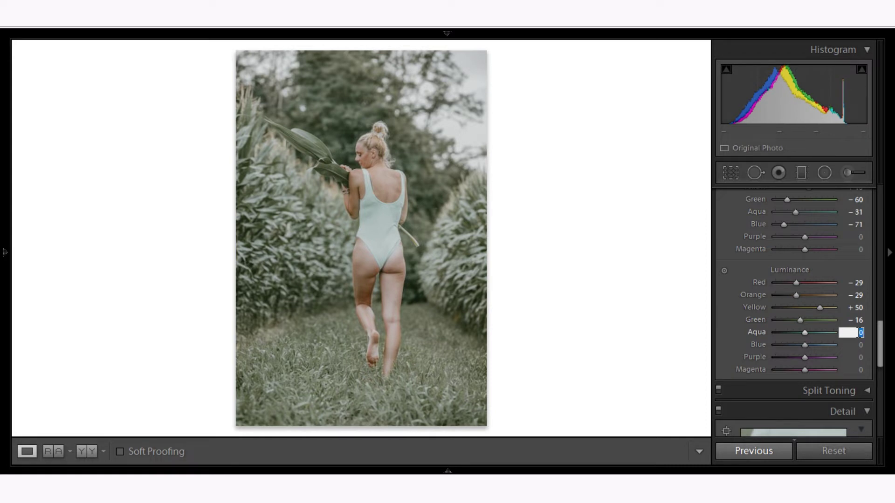
type("-20")
key("Return")
left_click(861, 344)
type("20")
key("Return")
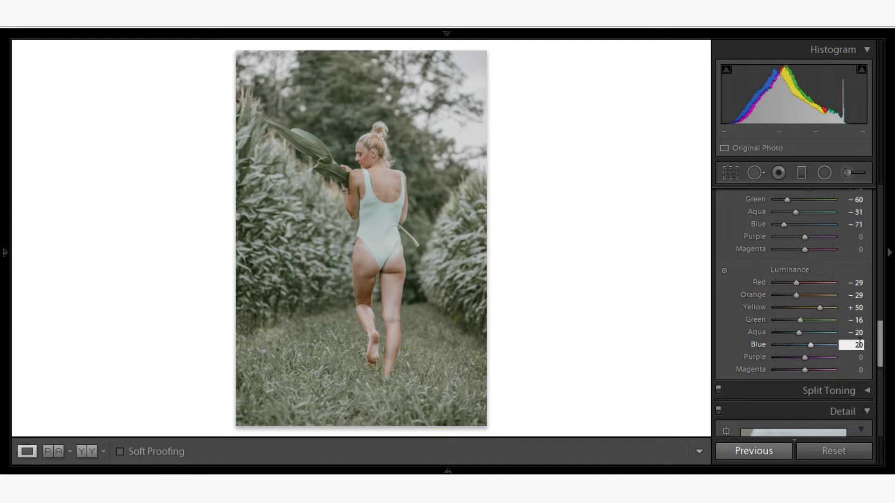
scroll(880, 316, "up", 2)
scroll(880, 316, "down", 5)
left_click(860, 344)
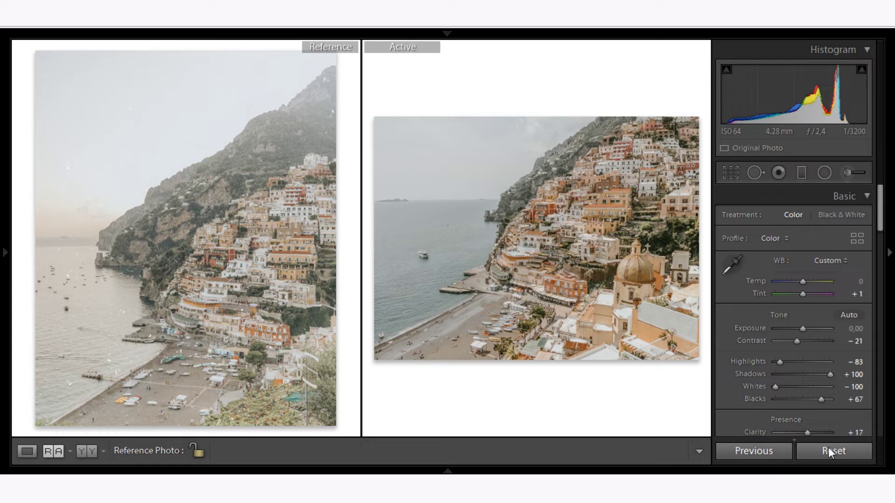
Return to Loupe view of the cornfield photo and set Camera Raw Tint to +1
key("d")
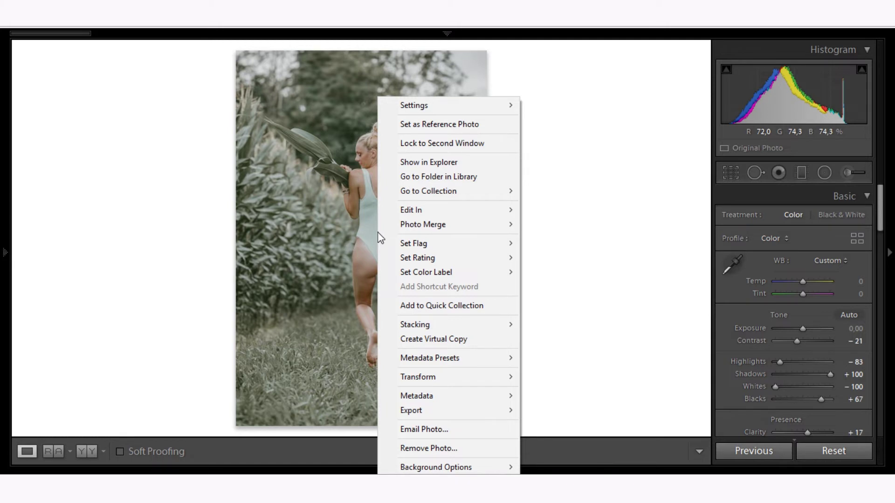
mouse_move(447, 210)
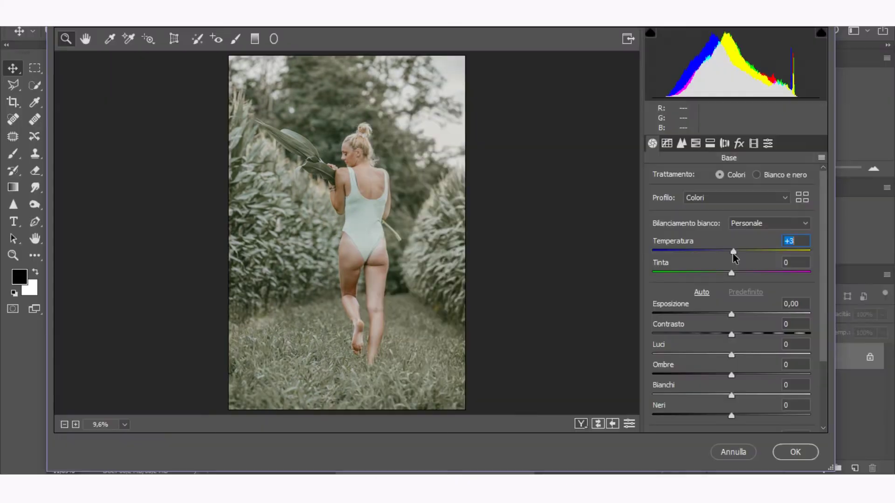
key("Tab")
key("Up")
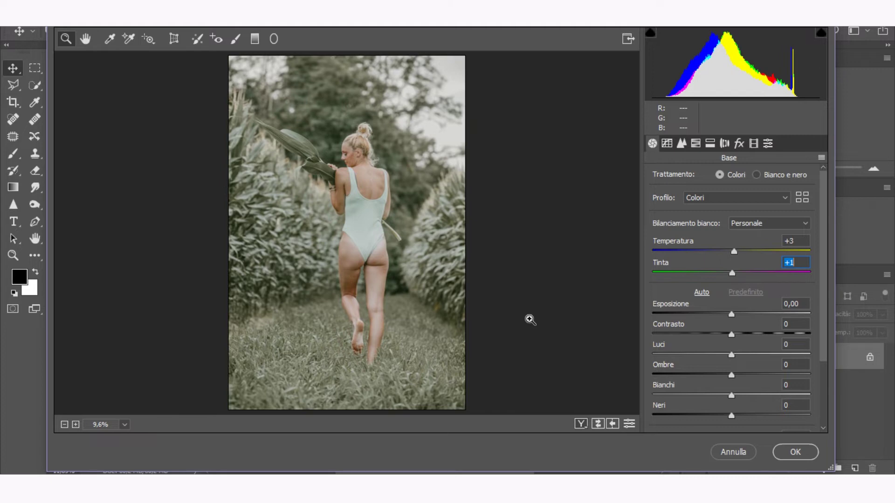
Go back to the Camera Raw Temperature field to set it at +3
key("shift+Tab")
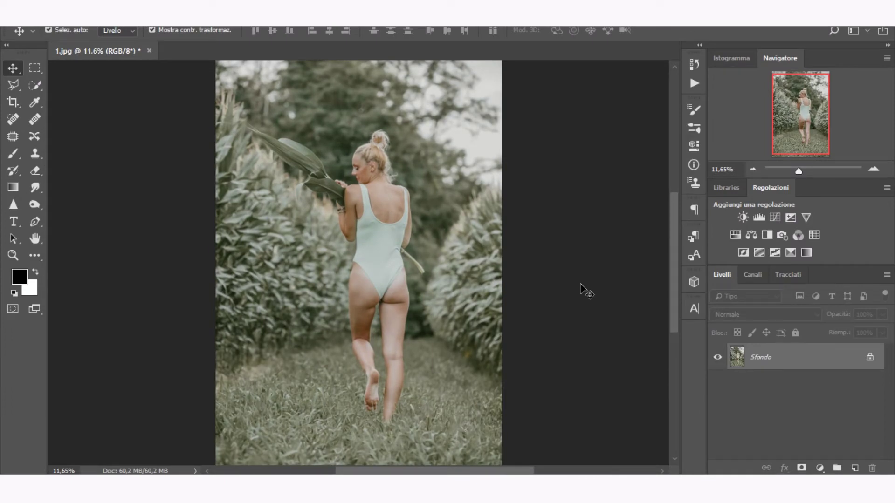
Duplicate the Background layer, reshape the figure with Liquify Forward Warp, and compare against the original
key("ctrl+j")
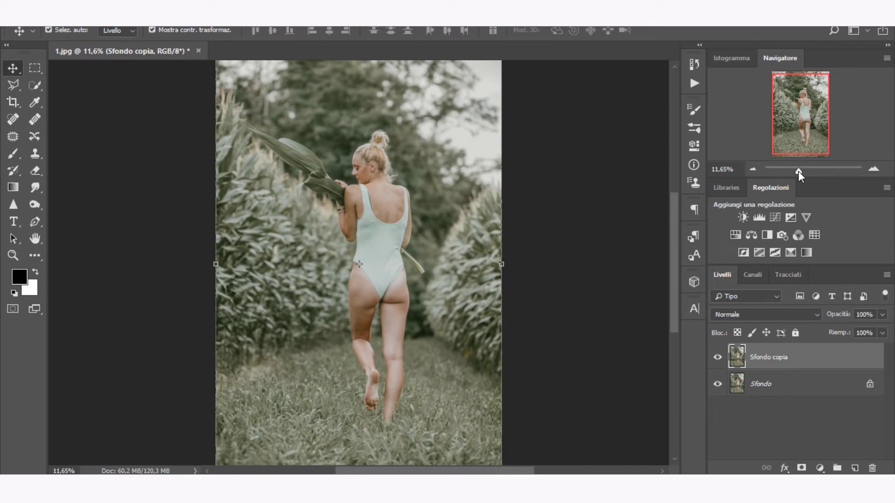
left_click_drag(798, 171, 800, 171)
left_click(261, 110)
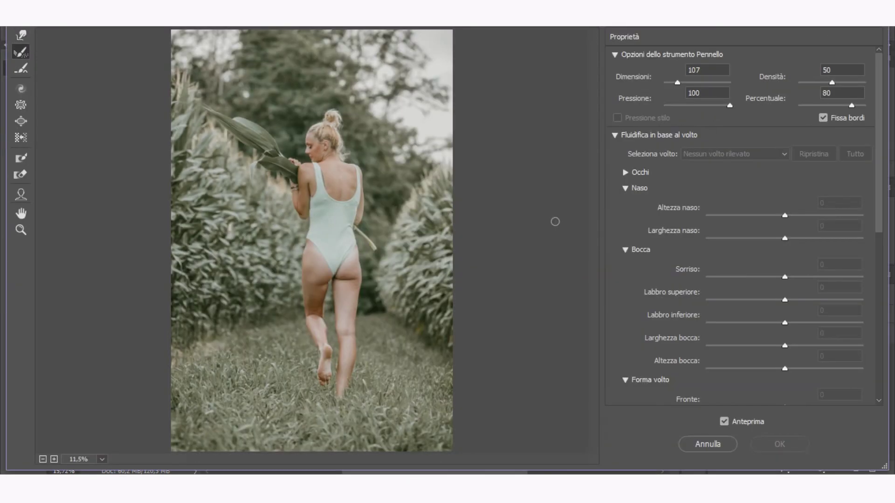
left_click(21, 35)
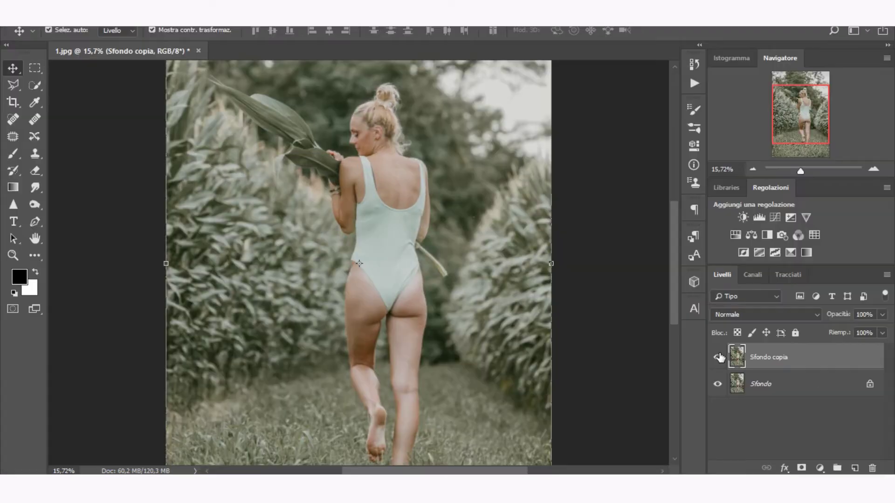
left_click(718, 357)
left_click(718, 357)
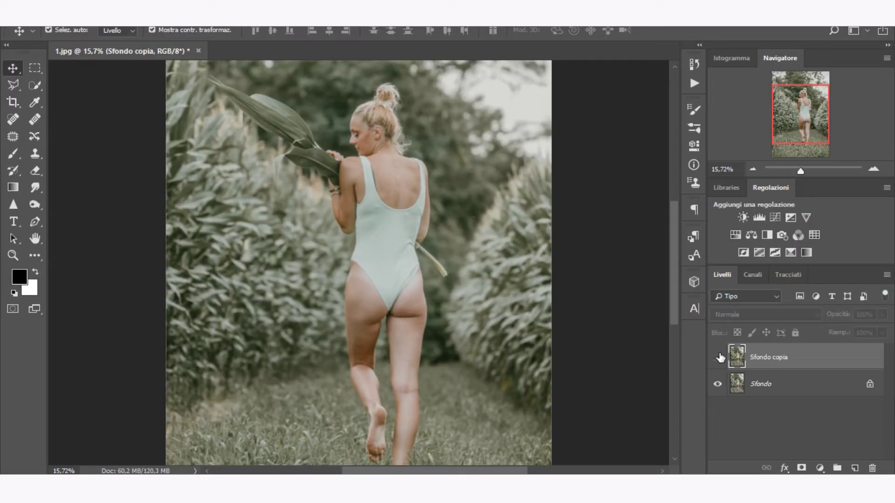
left_click(717, 357)
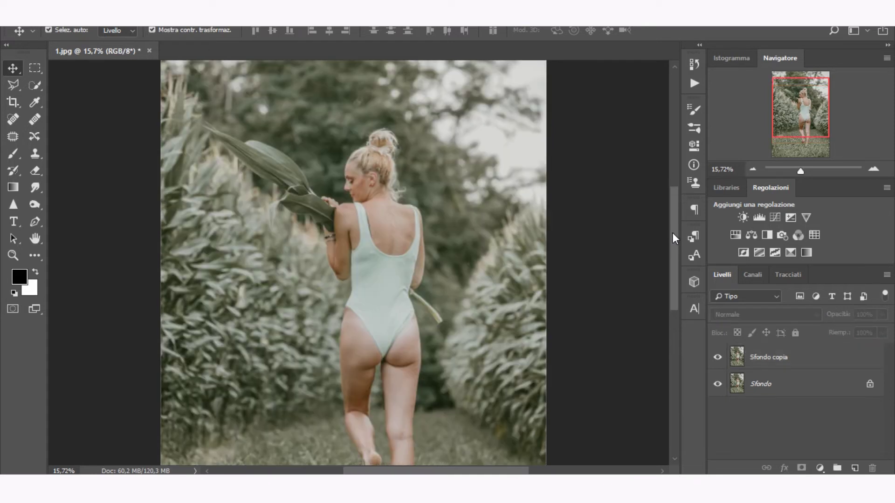
left_click_drag(800, 171, 799, 172)
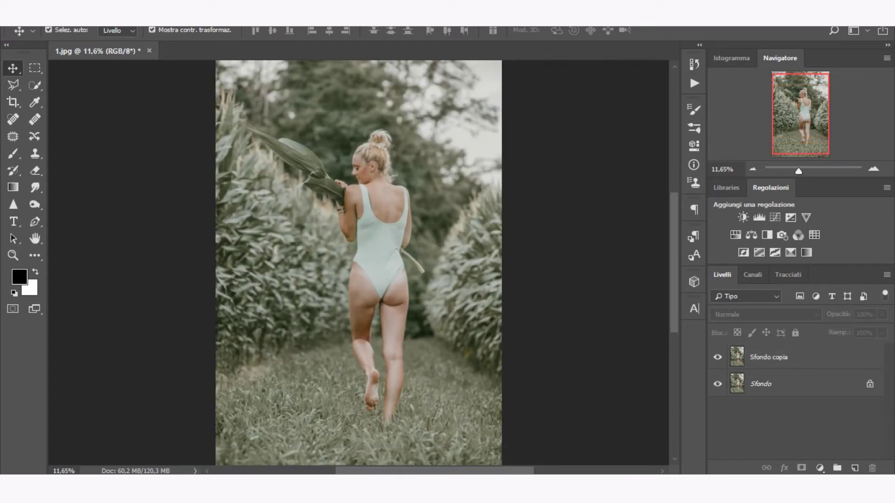
left_click(37, 21)
Open Free-Dust-Texture.jpg and close the grunge urban document, answering its save prompt
left_click(58, 41)
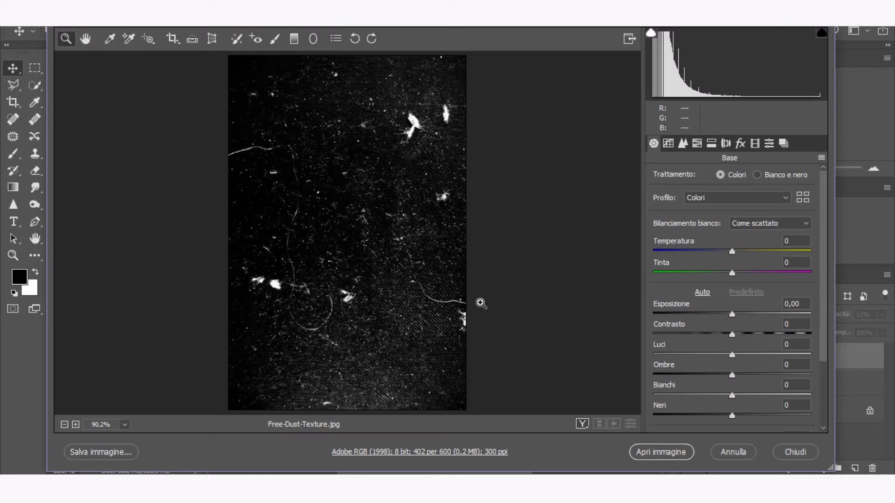
key("Return")
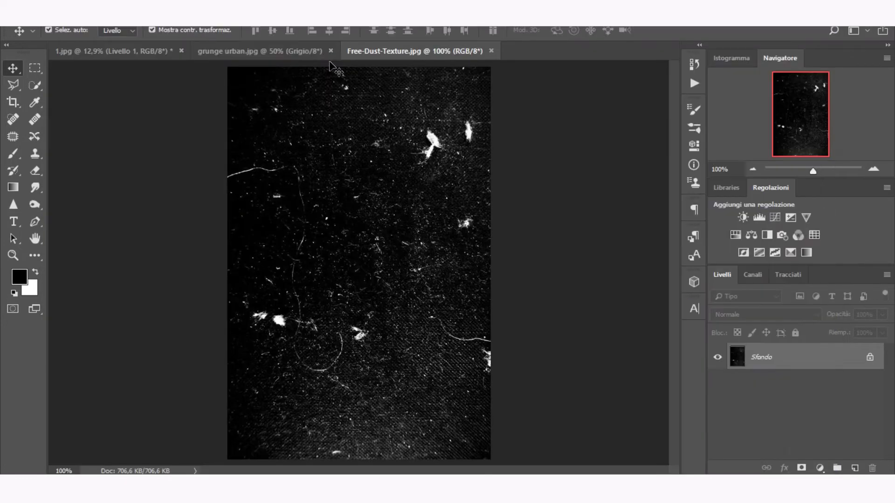
left_click(336, 50)
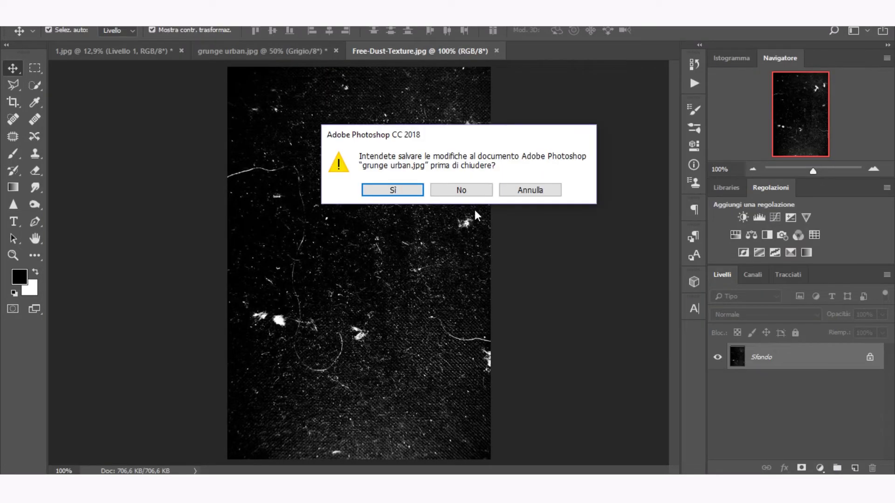
left_click(405, 191)
left_click(144, 52)
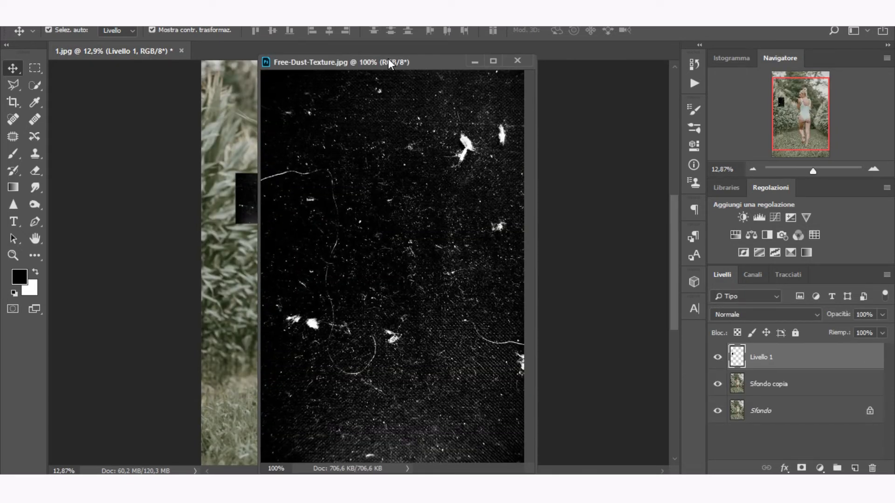
Drop the dust texture into the portrait and scale it to cover the whole photo
left_click_drag(130, 51, 256, 193)
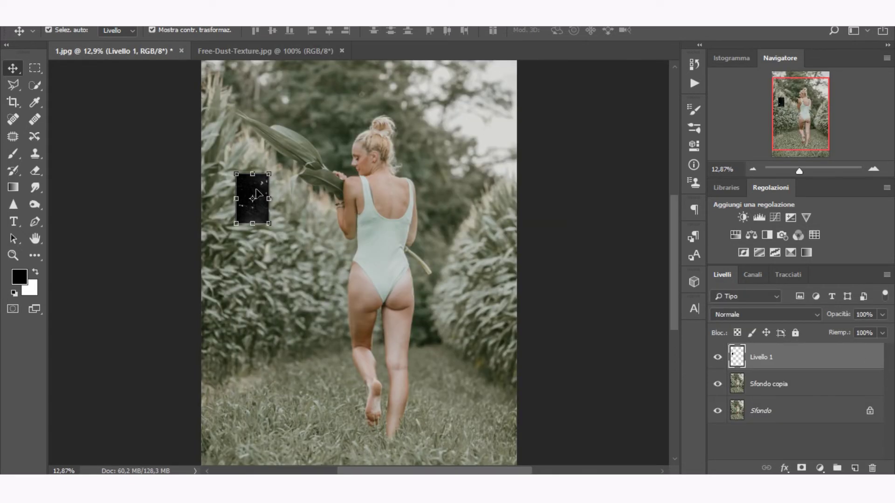
left_click_drag(269, 224, 456, 359)
left_click_drag(236, 174, 193, 89)
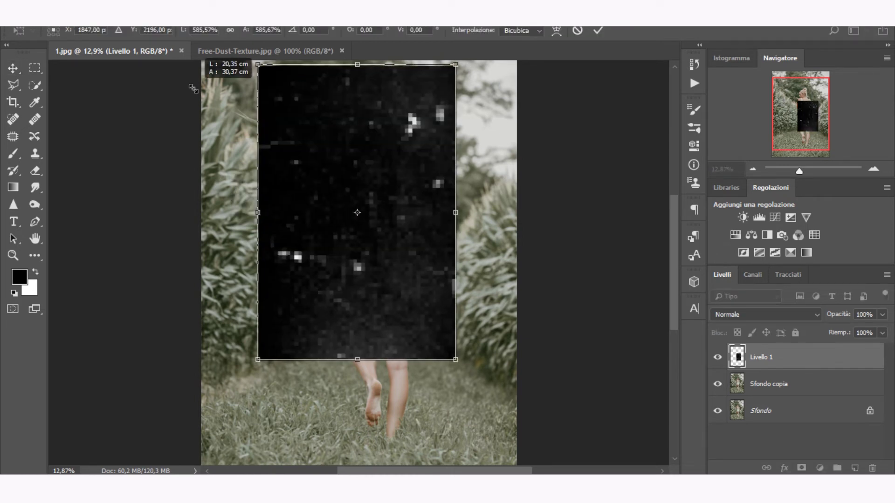
left_click_drag(455, 359, 532, 472)
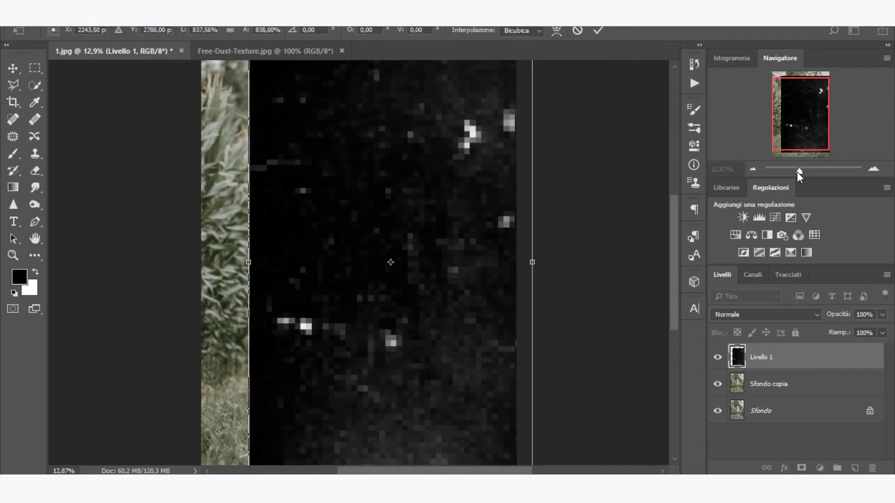
left_click_drag(799, 173, 794, 171)
left_click_drag(348, 301, 350, 305)
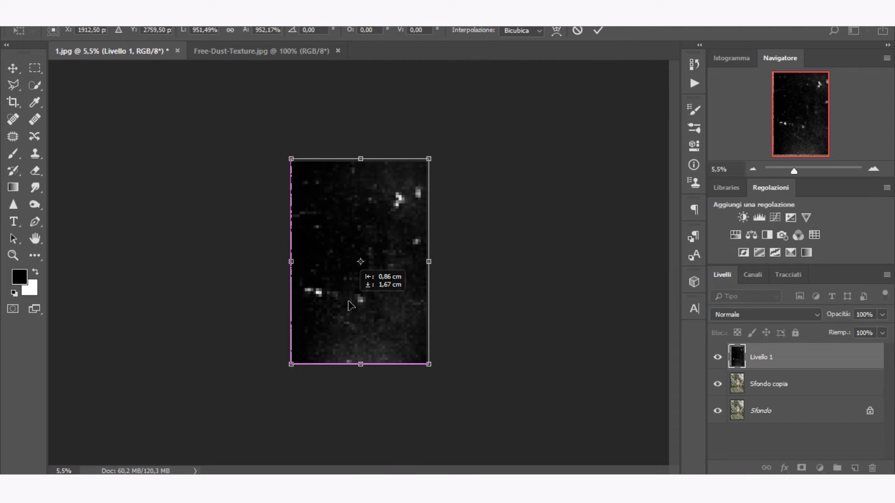
left_click(599, 30)
left_click_drag(794, 171, 799, 171)
Blend the texture layer as Luce soffusa at 29% opacity
key("alt+shift+f")
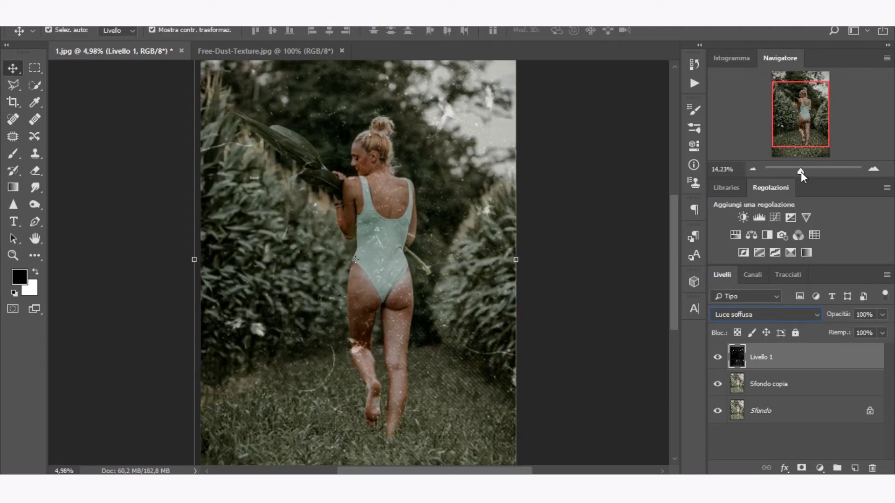
left_click_drag(882, 315, 838, 332)
left_click_drag(799, 171, 797, 171)
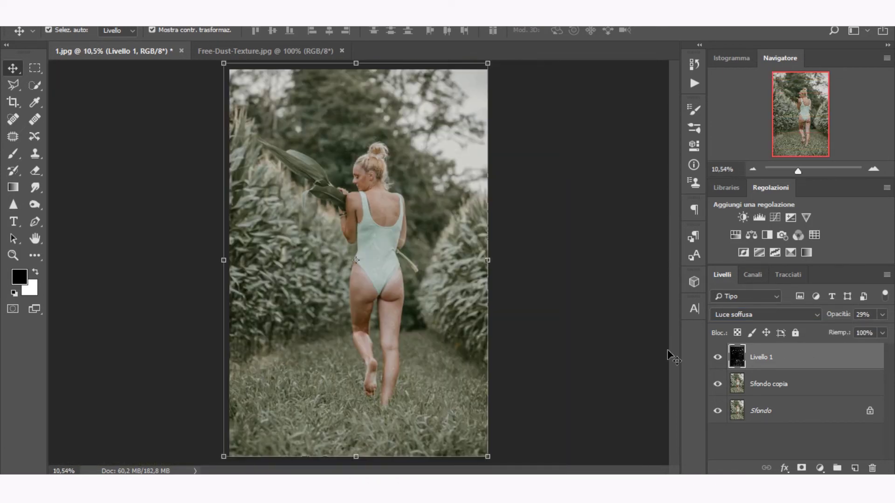
key("c")
left_click(105, 31)
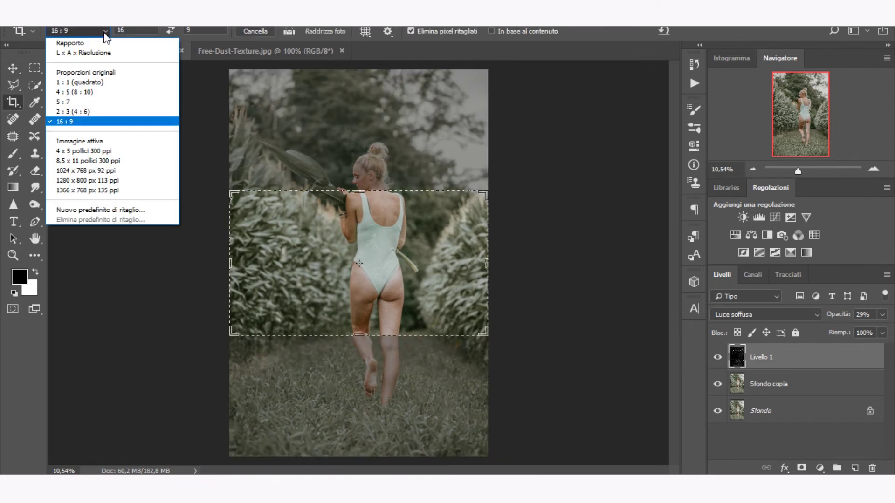
key("Escape")
key("Escape")
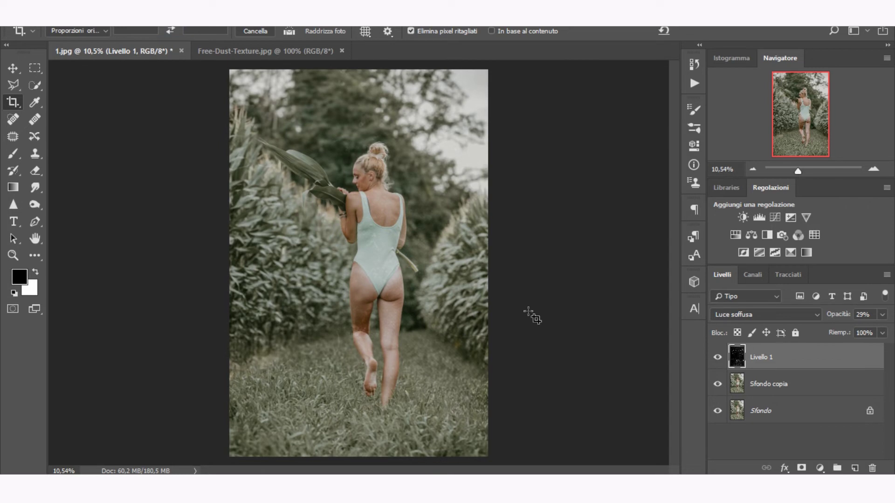
key("v")
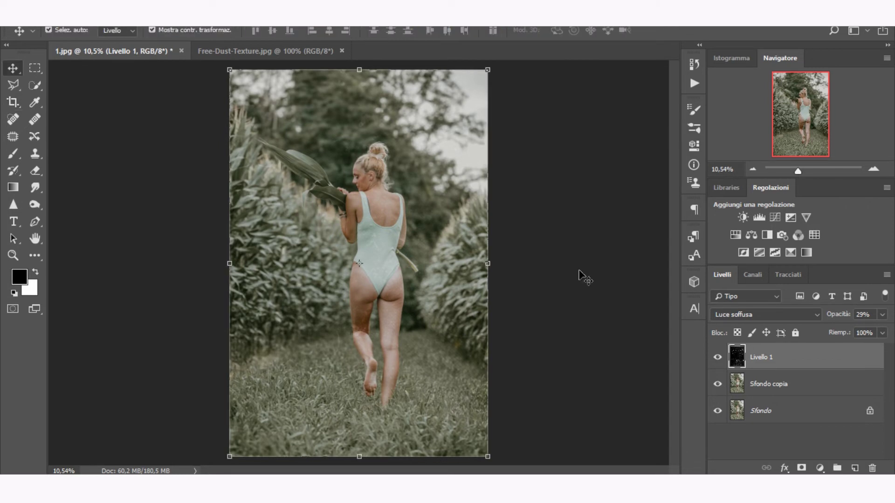
Zoom into the figure and toggle the dust layer off and on, leaving it blended as Luminosità
left_click(716, 359)
left_click_drag(798, 171, 804, 172)
left_click_drag(800, 122, 777, 111)
left_click(717, 359)
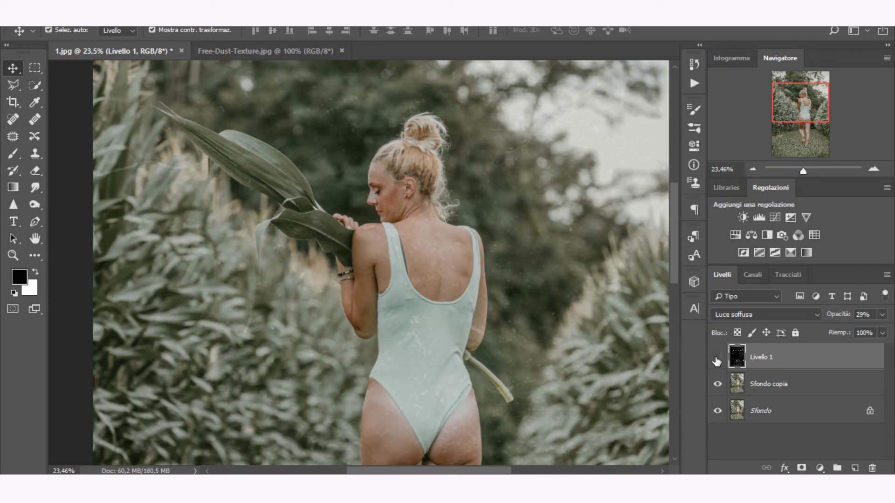
left_click(717, 360)
key("ctrl+0")
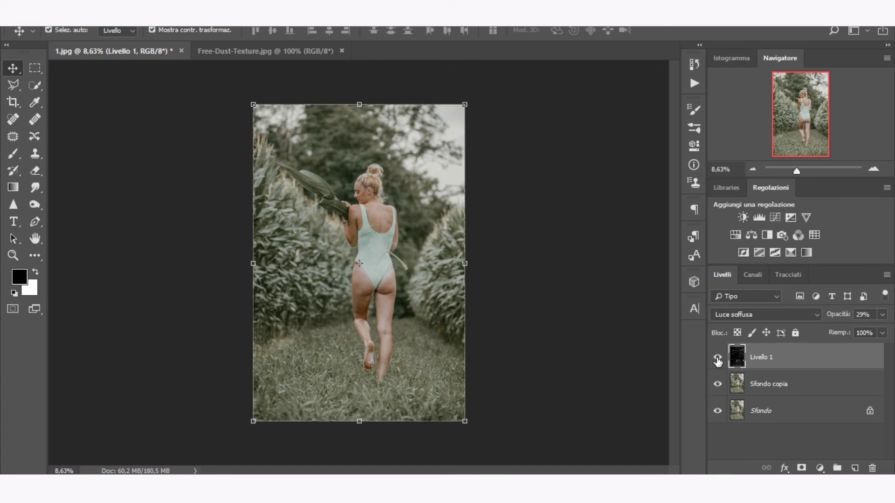
scroll(732, 315, "down", 12)
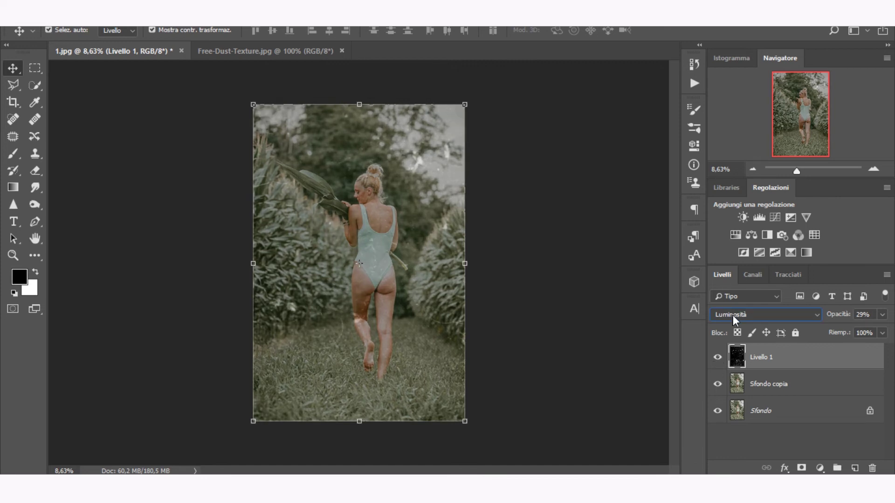
Switch the dust layer to Schiarisci blending and raise its opacity to 37%
scroll(732, 315, "up", 19)
left_click(717, 358)
left_click(717, 358)
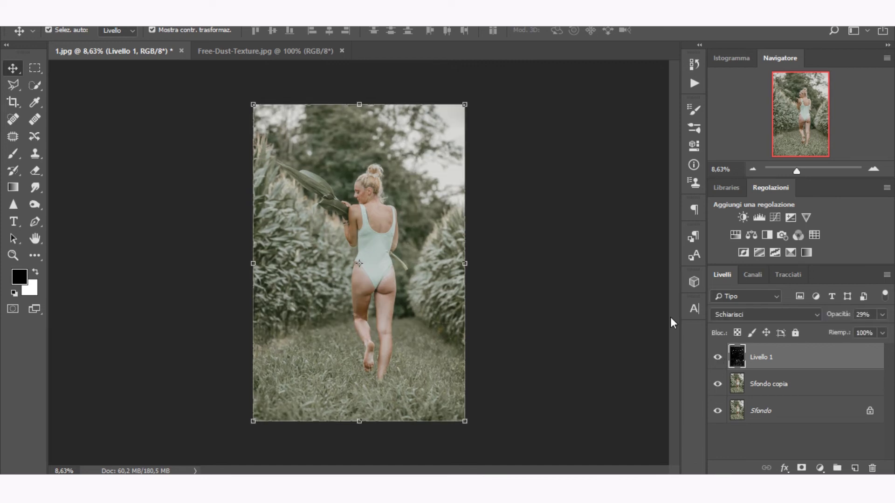
left_click(882, 314)
left_click_drag(844, 329, 849, 329)
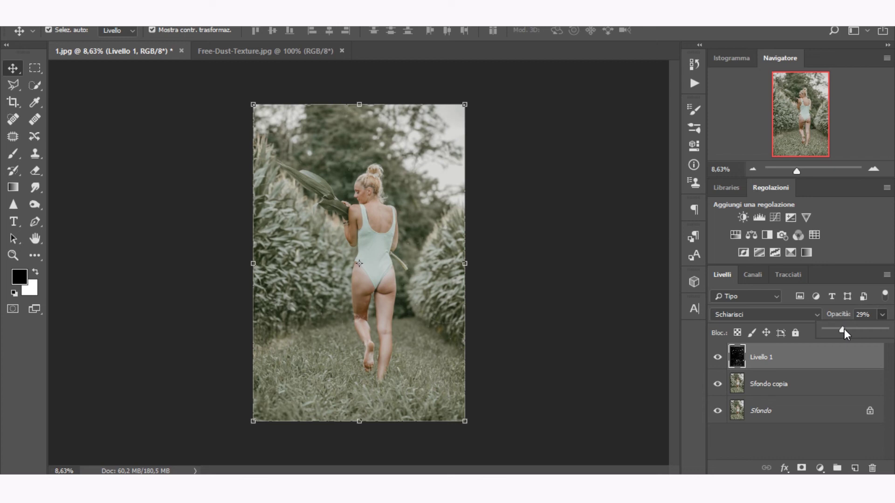
Review the blend modes near the shoulders, keep Schiarisci, and fit the portrait to the window
scroll(789, 125, "up", 3)
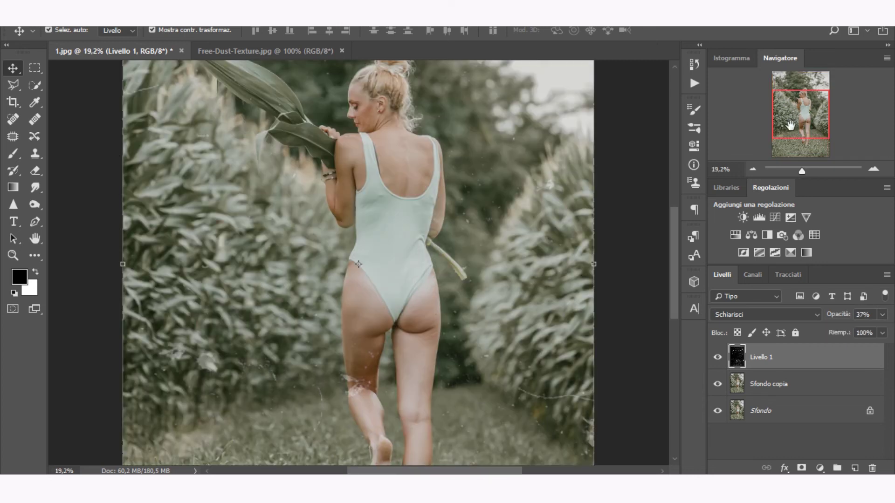
left_click_drag(790, 125, 790, 117)
left_click(746, 314)
left_click(775, 150)
key("ctrl+0")
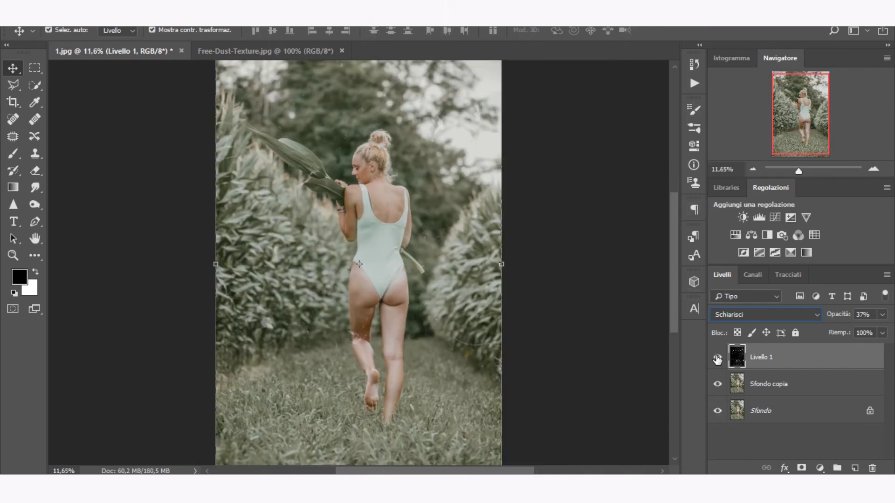